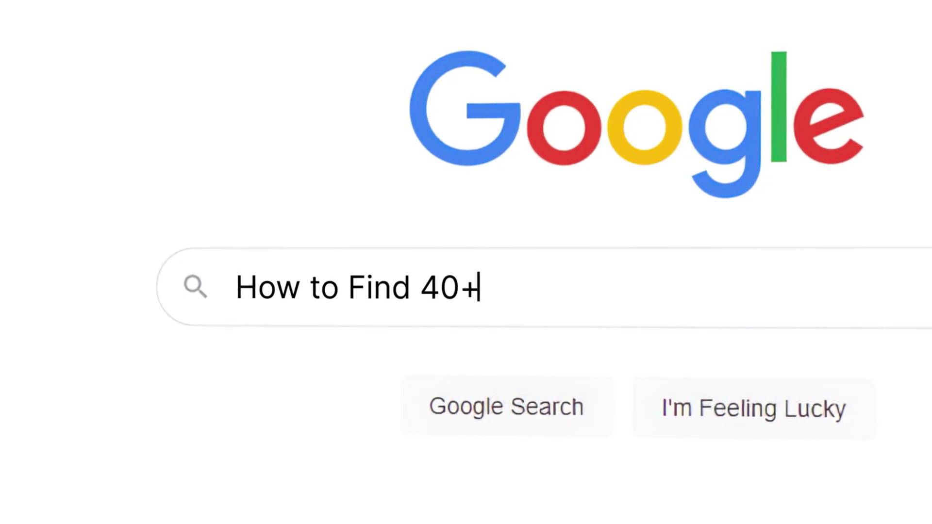
- Enter the Google query 'How to Find 40+ Easy To Rank Keywords in 10 Minutes'
text(Rank Keywords in 10 Minutes)
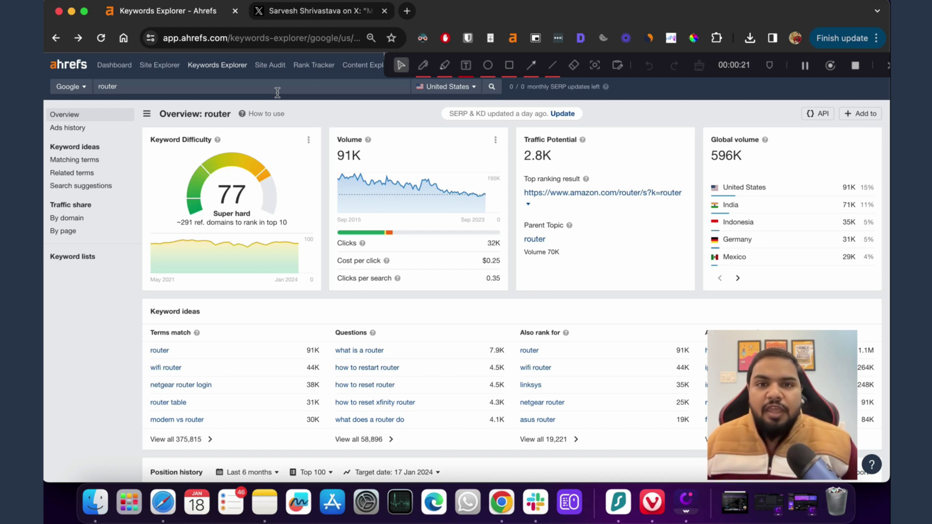
- From the router Overview's Terms match section, open all 375,815 matching terms
scroll(340, 118, down, 2)
scroll(337, 121, up, 2)
click(248, 86)
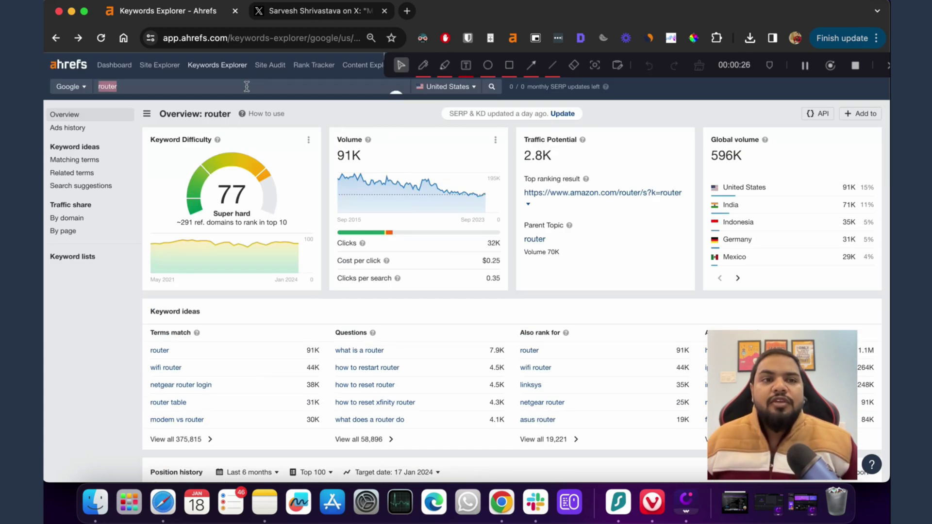
scroll(291, 329, down, 1)
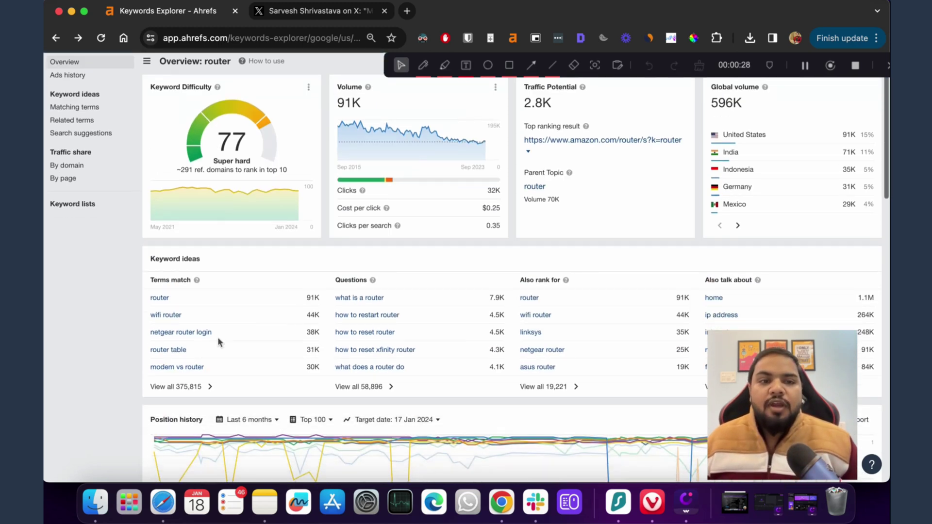
click(175, 390)
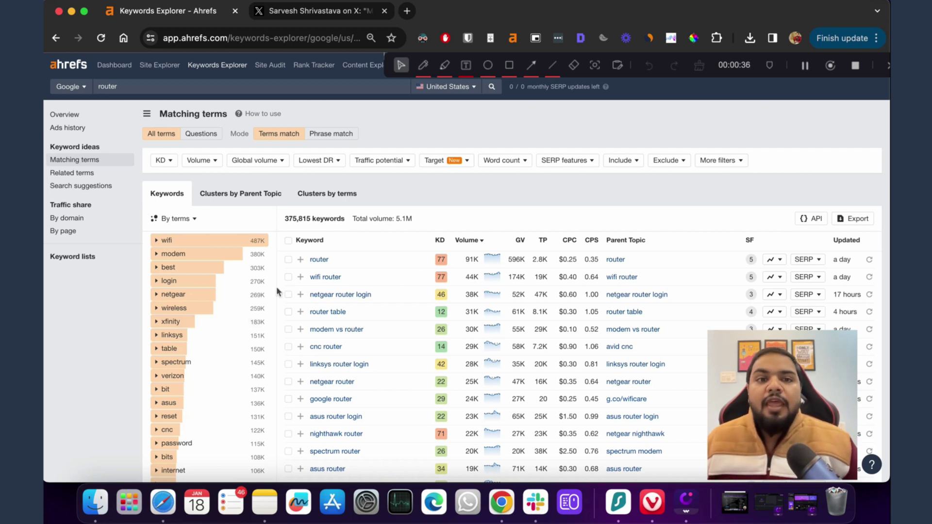
- Apply a keyword difficulty maximum of 10, then bring up the Lowest DR filter
click(173, 161)
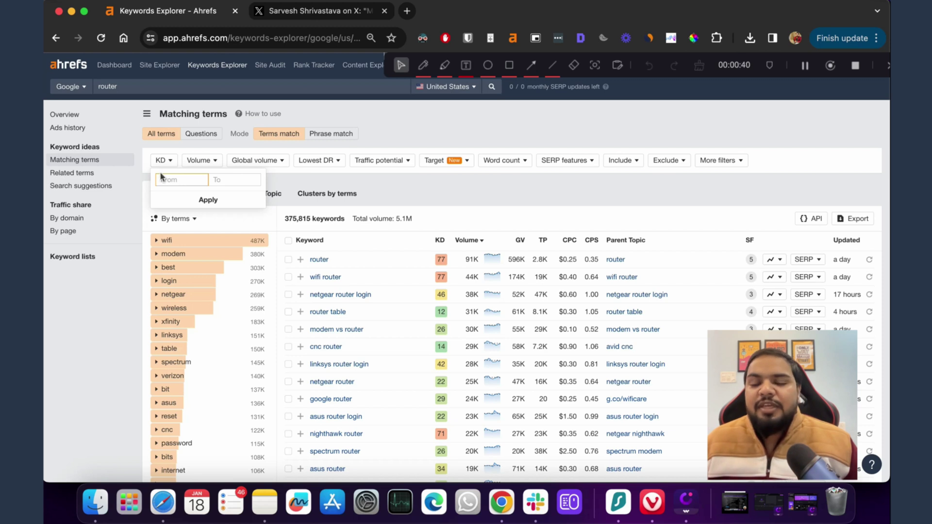
mouse_move(446, 243)
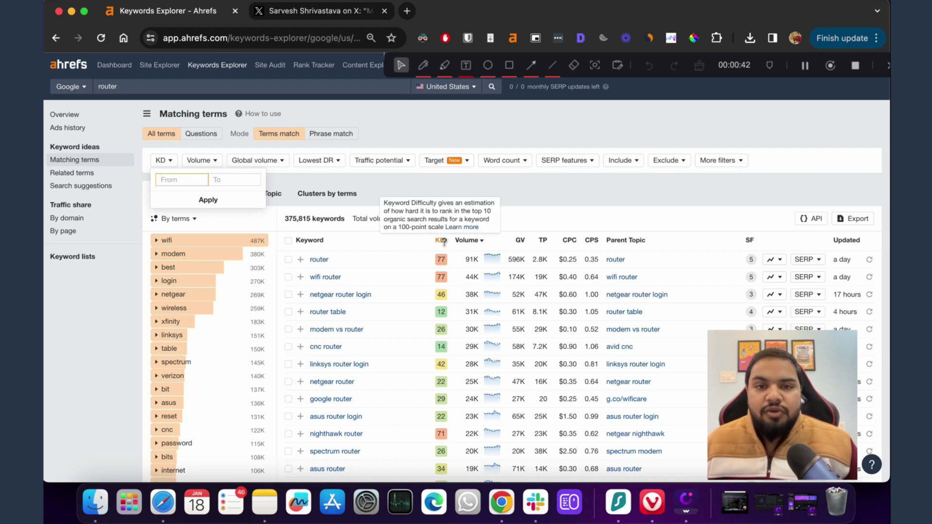
click(226, 181)
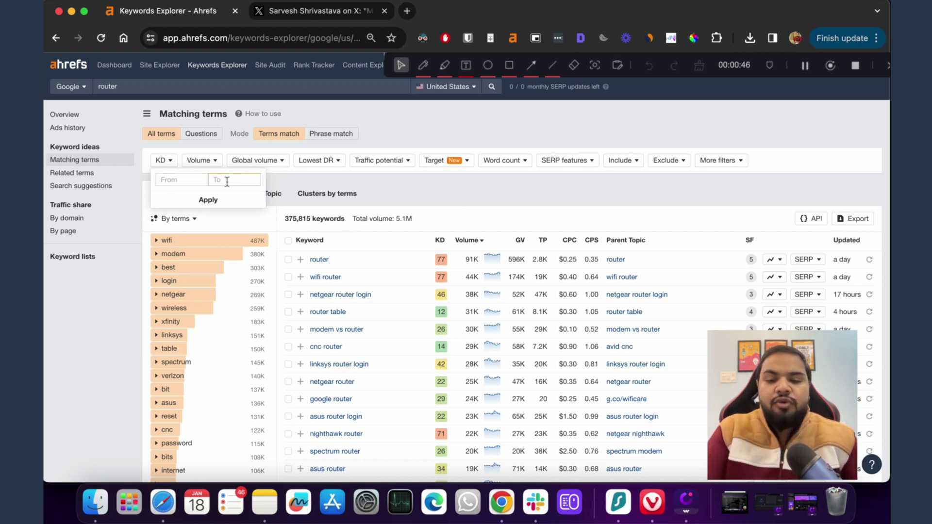
text(10)
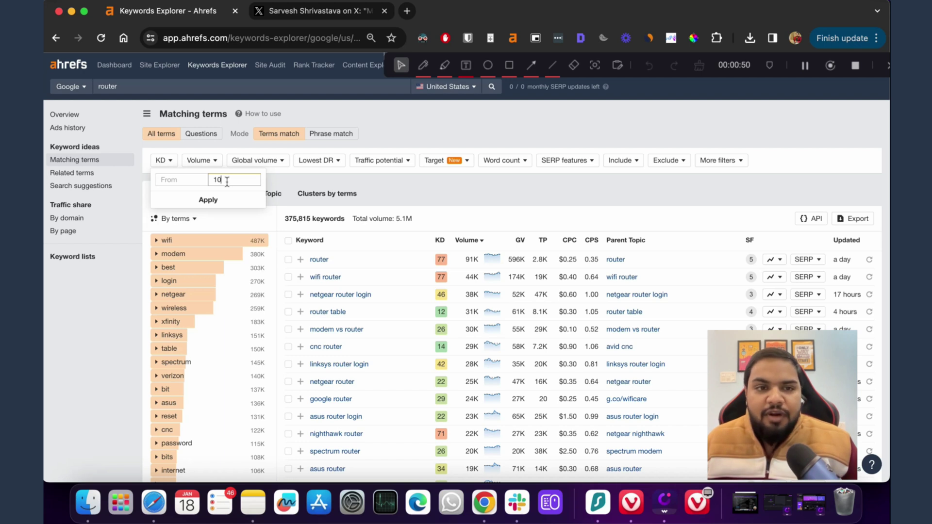
click(206, 201)
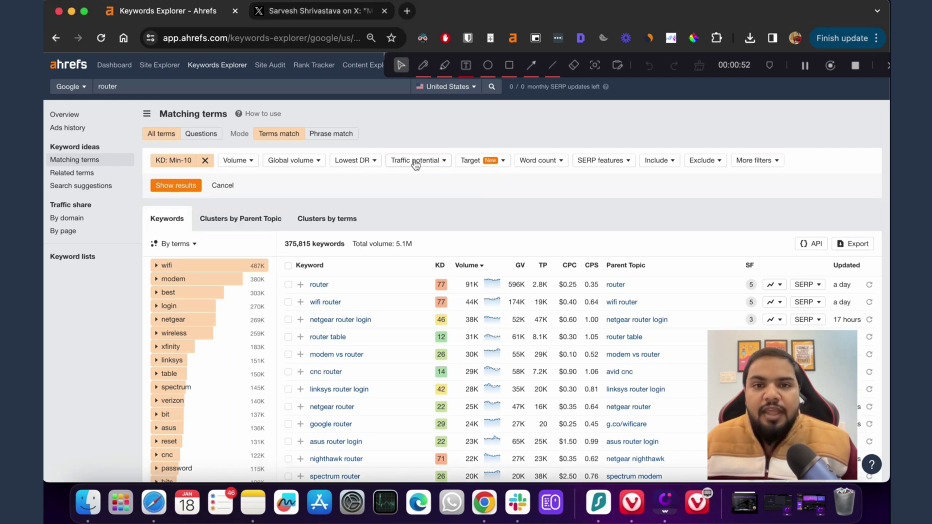
click(490, 162)
click(351, 161)
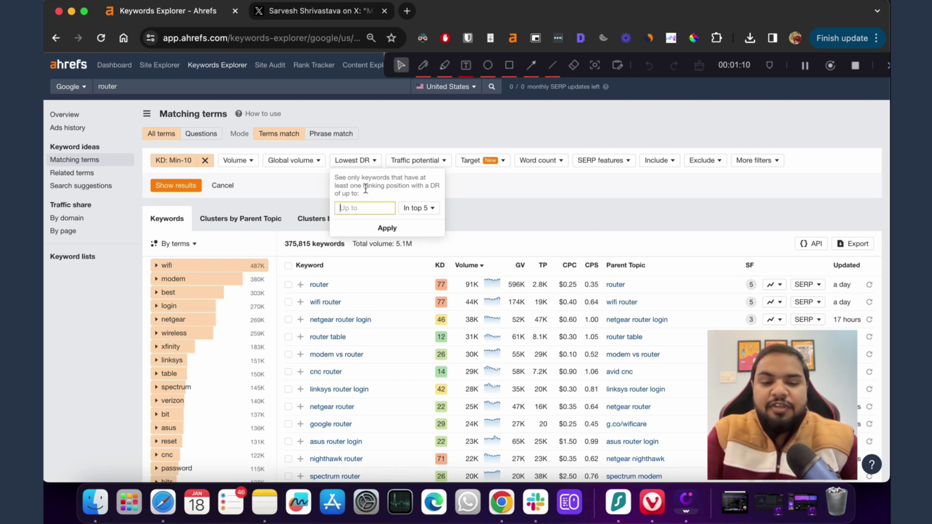
- Set Lowest DR up to 20 in top 5 and show the 3,532 resulting keywords
text(20)
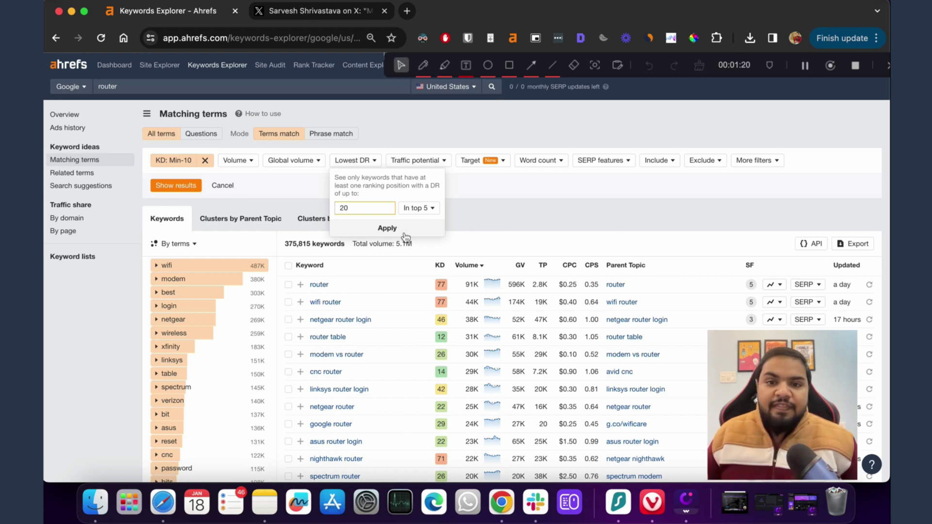
click(401, 229)
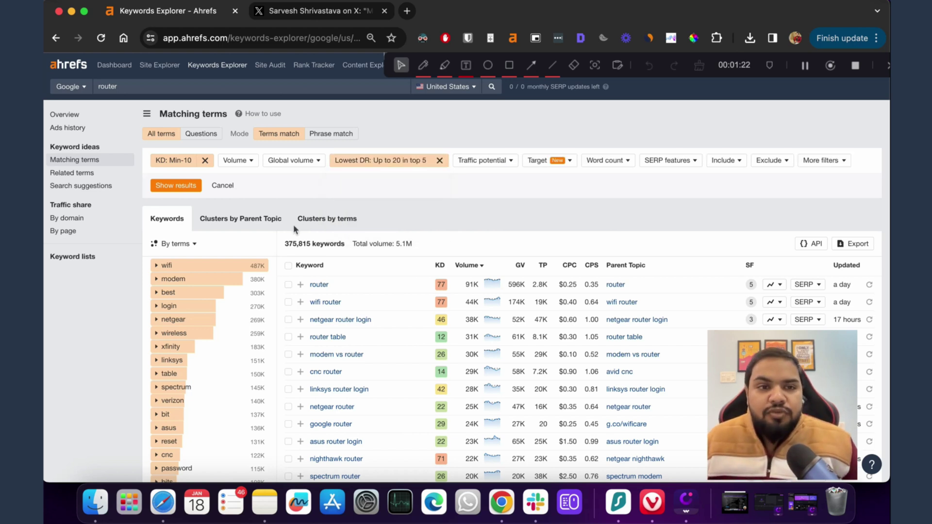
click(181, 186)
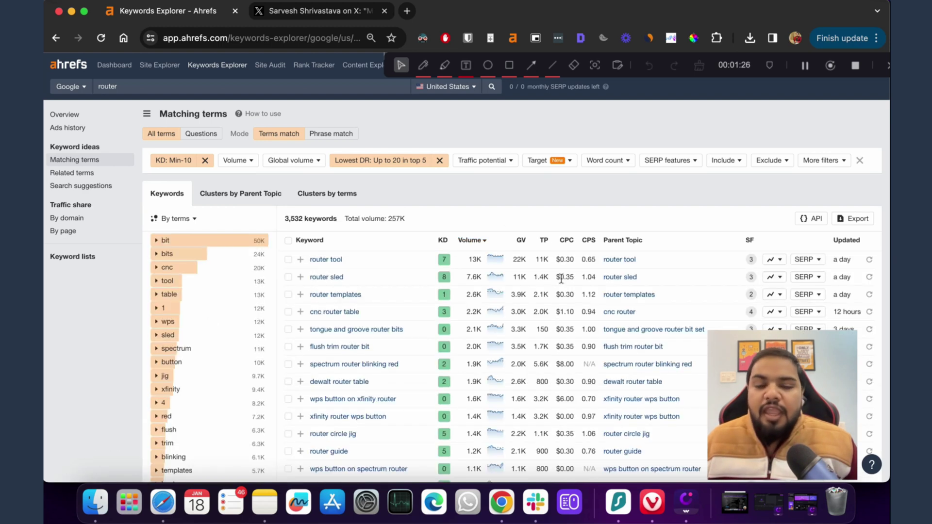
scroll(451, 301, down, 15)
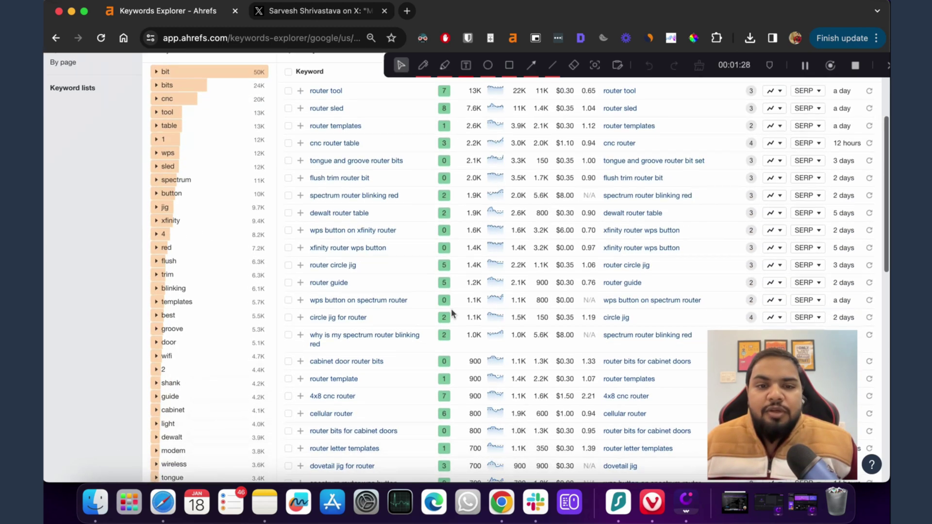
scroll(450, 321, up, 15)
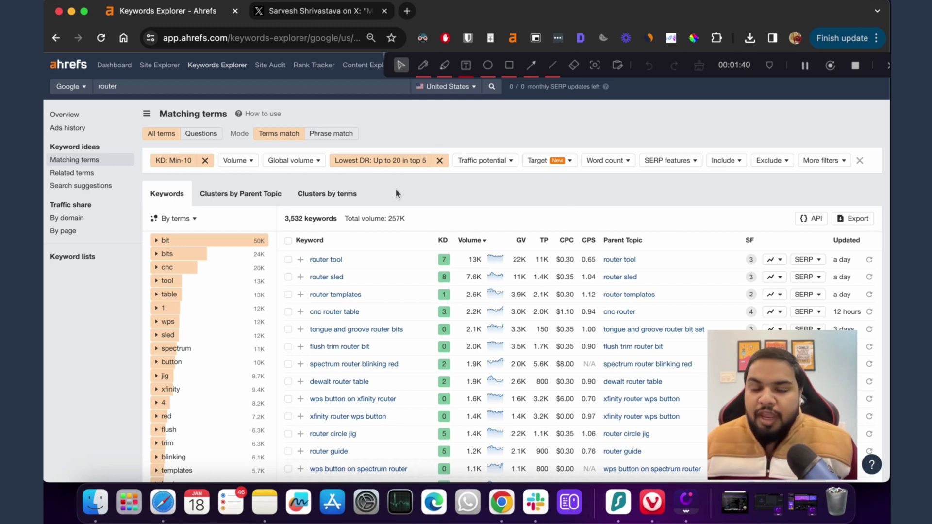
- Apply a Word count filter from 4 to Max and show the 2,302 results
click(608, 161)
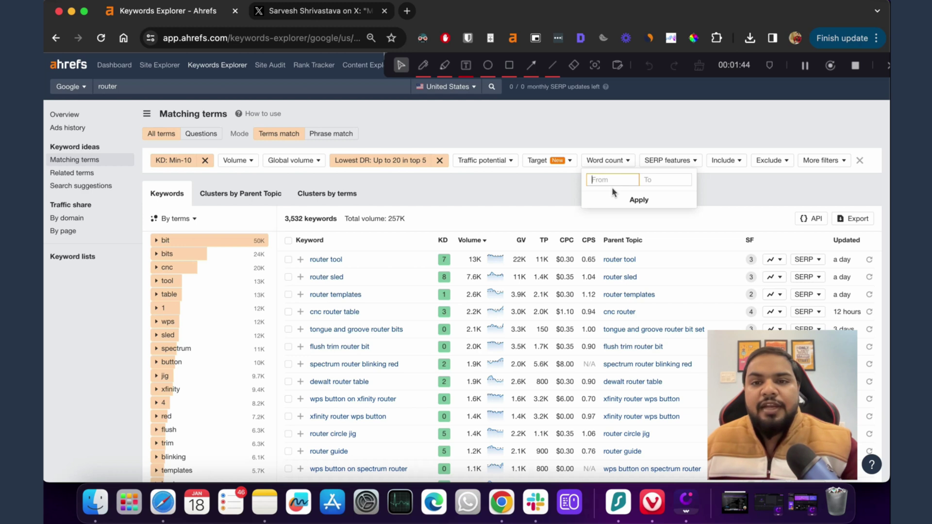
text(4)
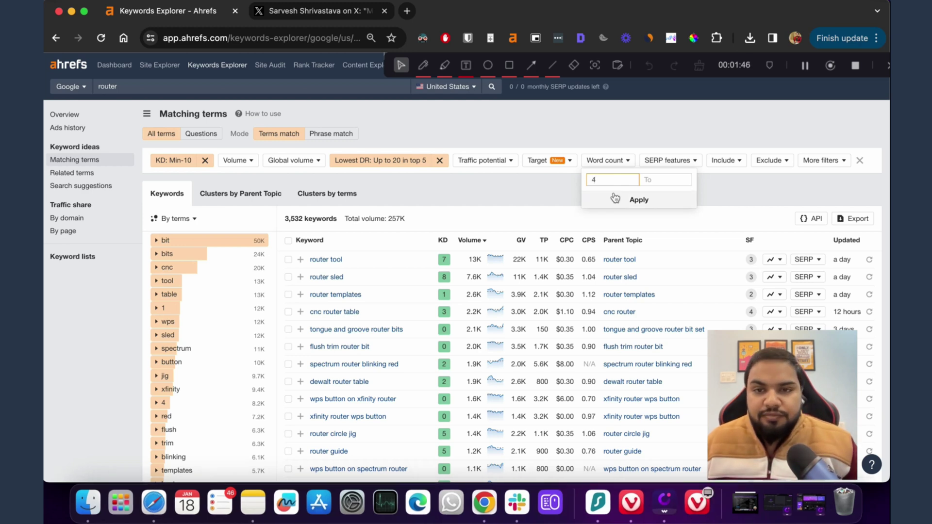
click(631, 200)
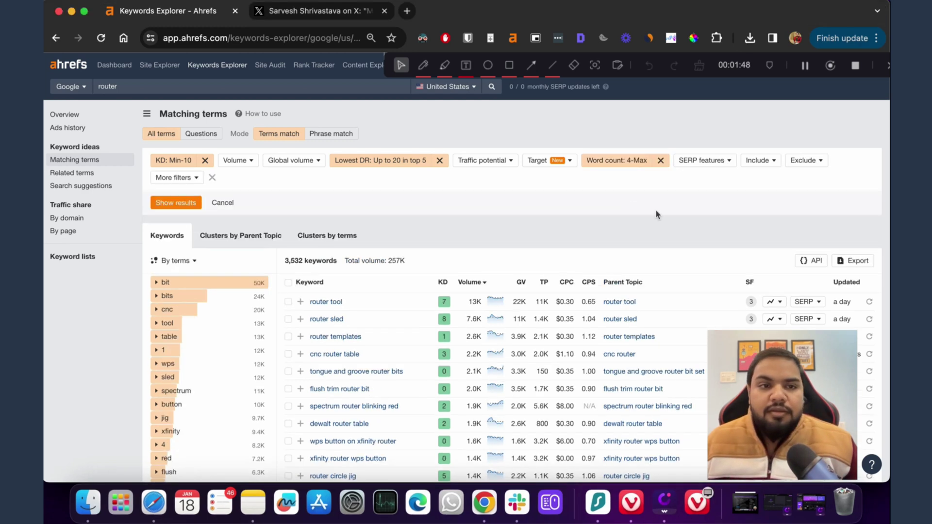
click(176, 203)
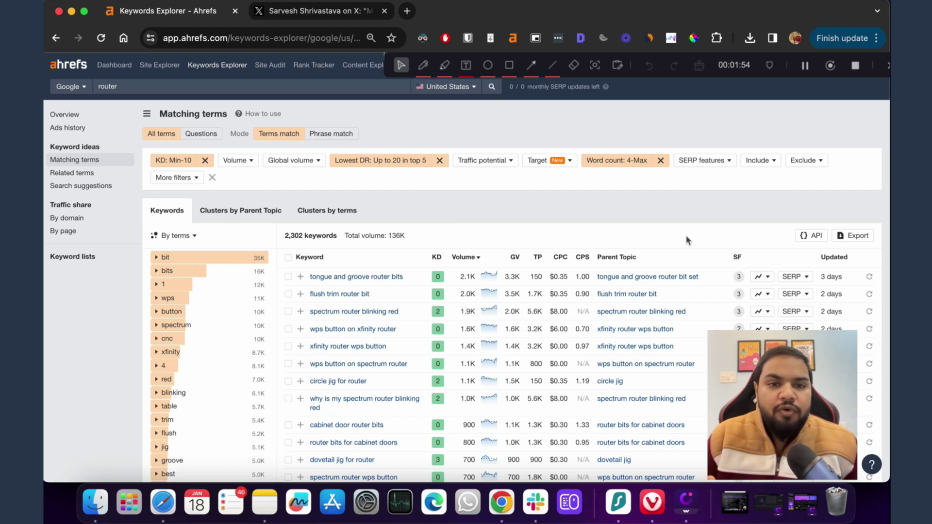
- Open the 'wps button on xfinity router' keyword overview in a new tab
scroll(534, 243, down, 3)
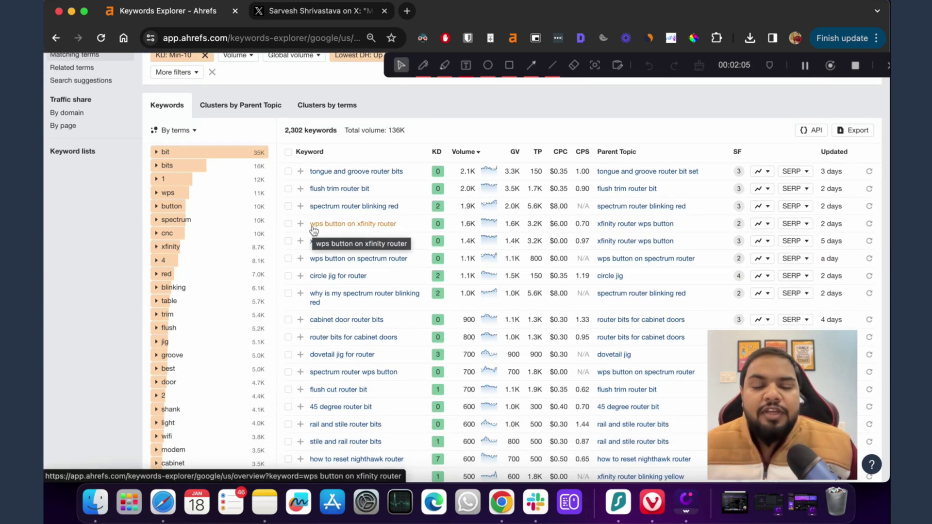
right_click(346, 226)
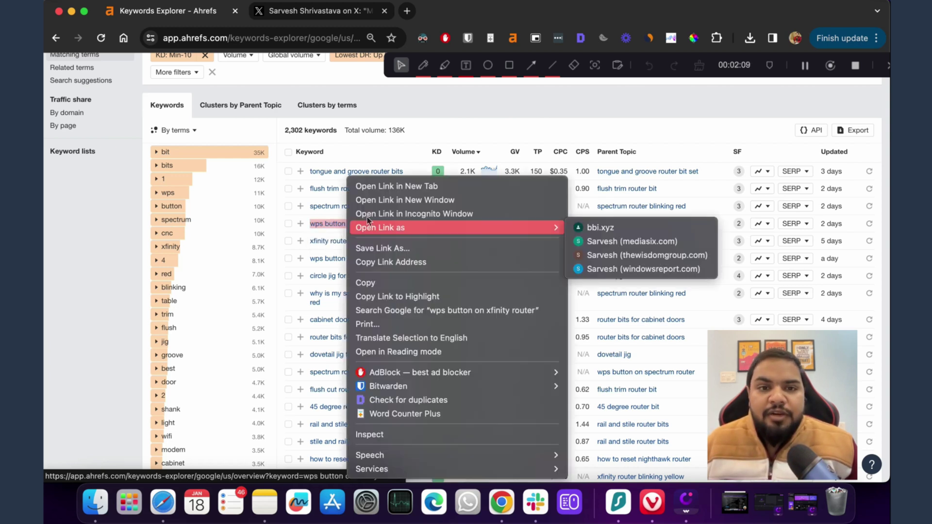
click(384, 186)
key(ctrl+Tab)
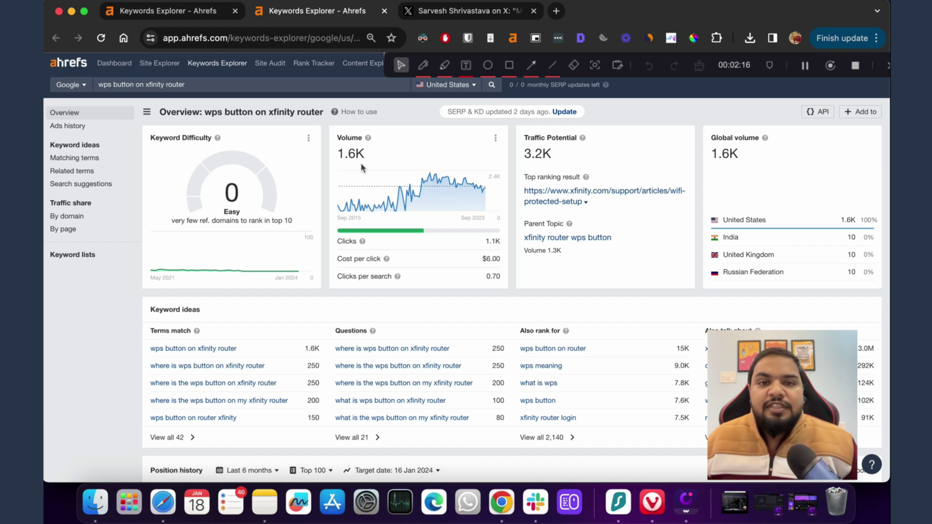
- Review its SERP overview, where the keyword shows KD 0 and 1.6K volume
scroll(361, 167, down, 15)
scroll(366, 169, down, 2)
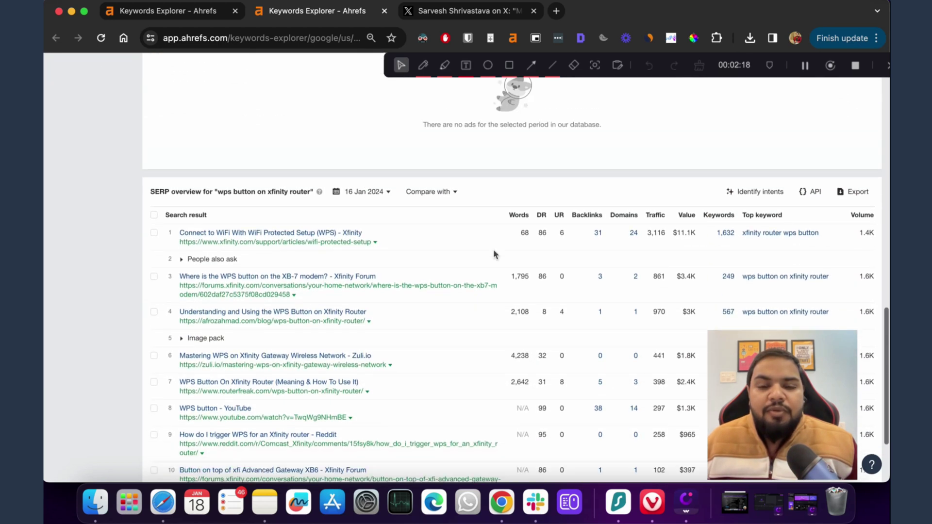
scroll(588, 266, down, 2)
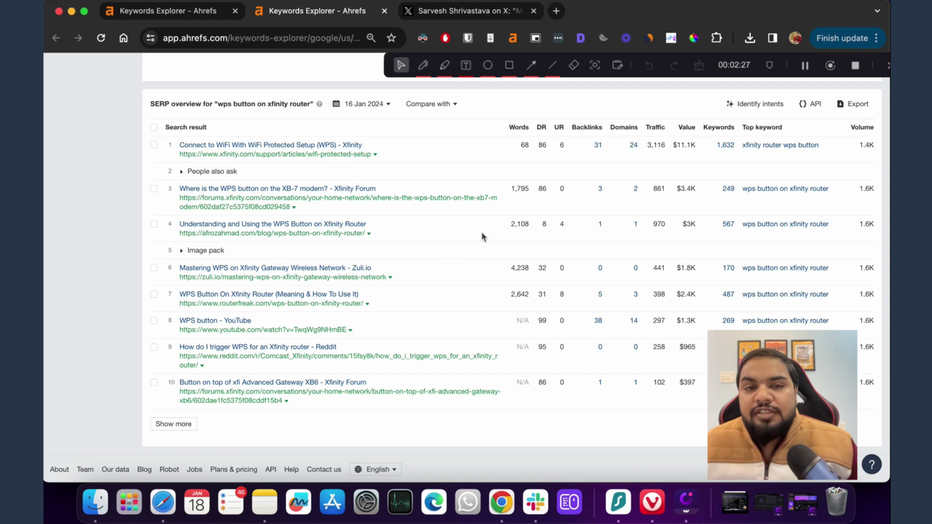
scroll(482, 231, up, 20)
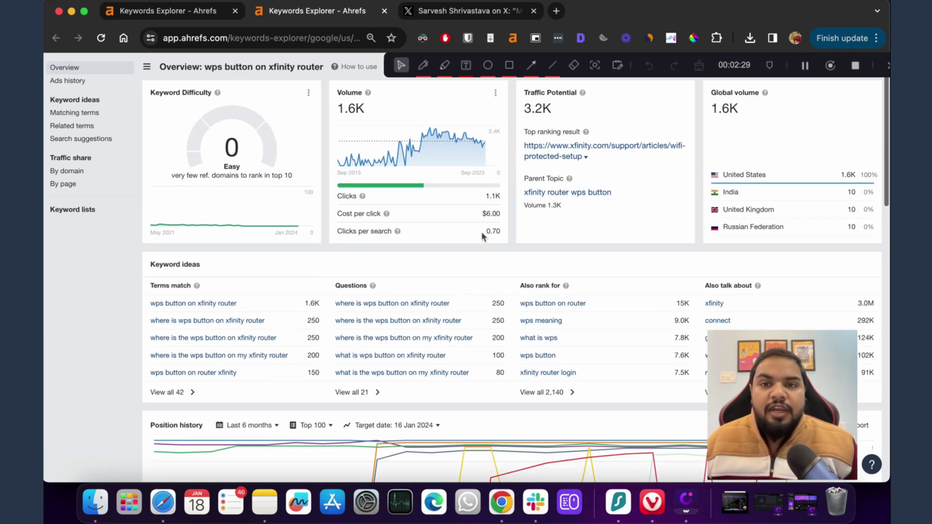
- Back on the router list, add an Include filter for 'best', leaving 107 keywords
click(183, 13)
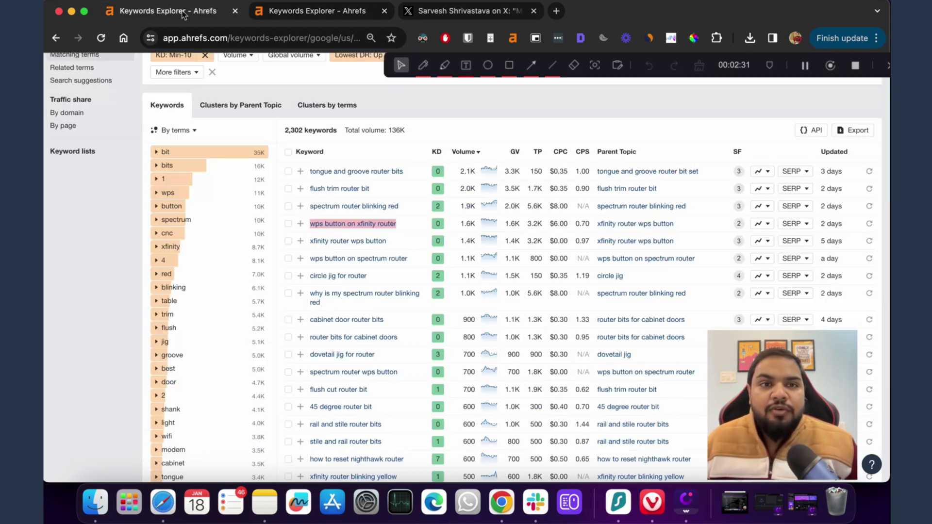
scroll(364, 160, down, 4)
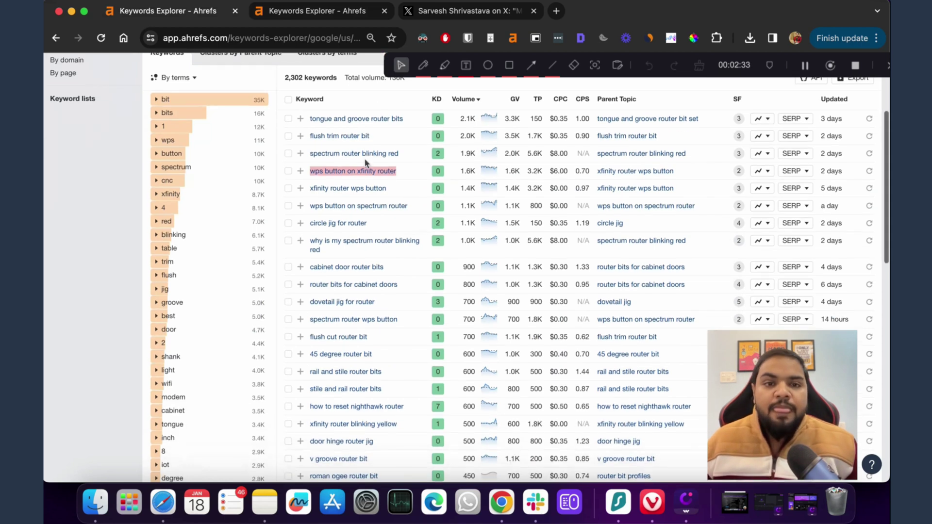
scroll(387, 228, up, 8)
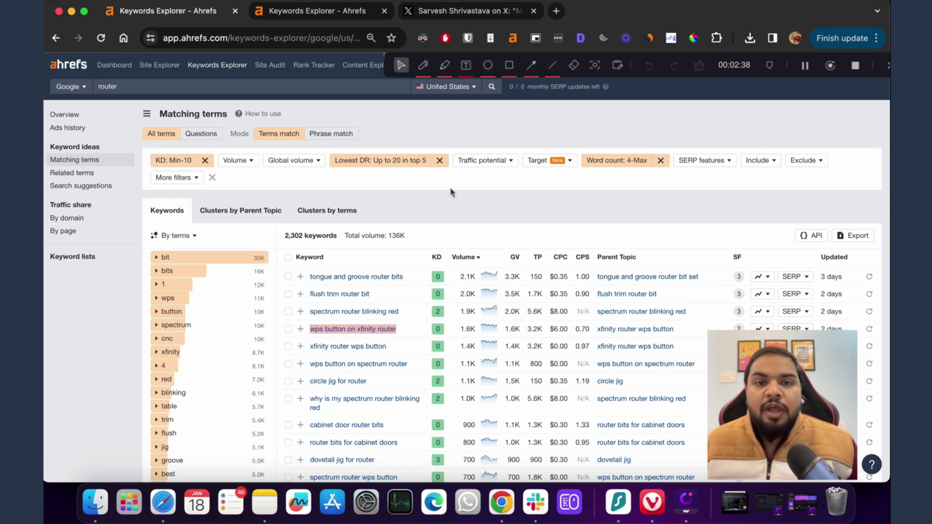
click(760, 160)
text(best)
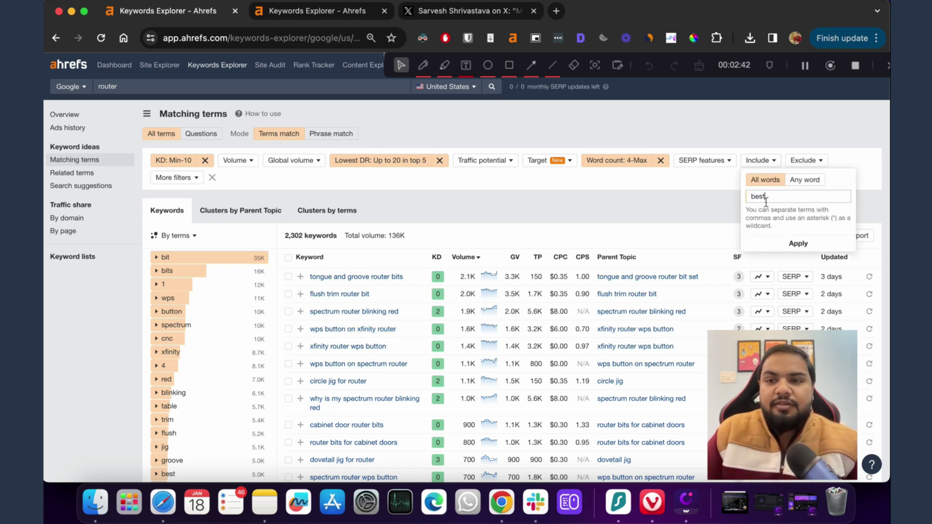
click(799, 243)
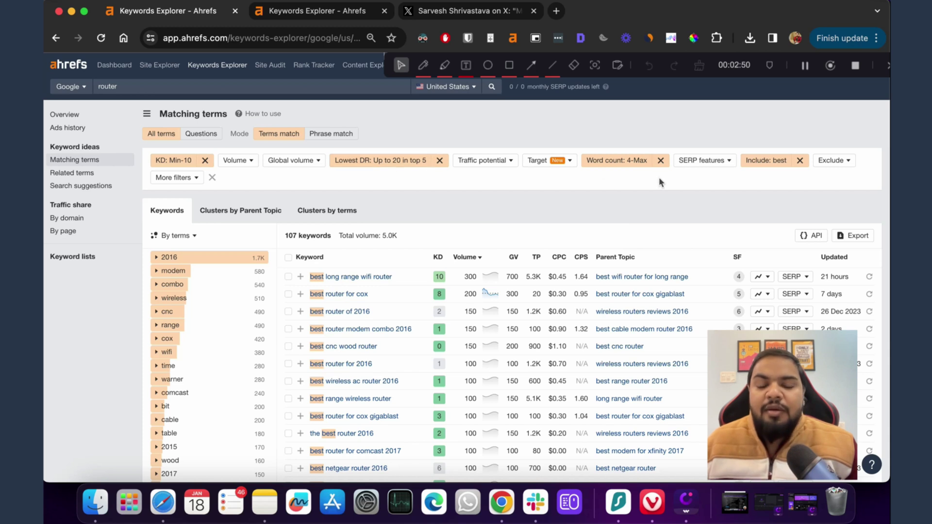
- Open 'best long range wifi router' in a new tab and switch to it
scroll(659, 181, down, 2)
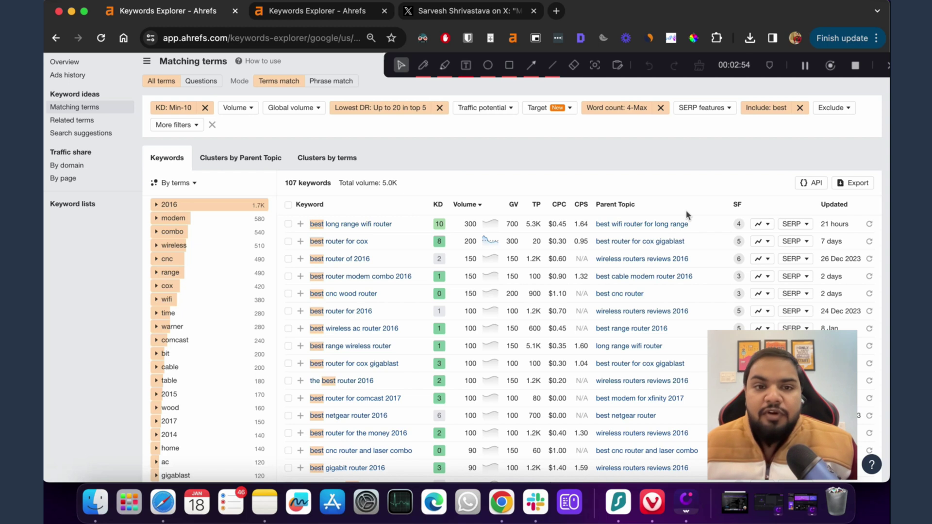
scroll(686, 212, down, 2)
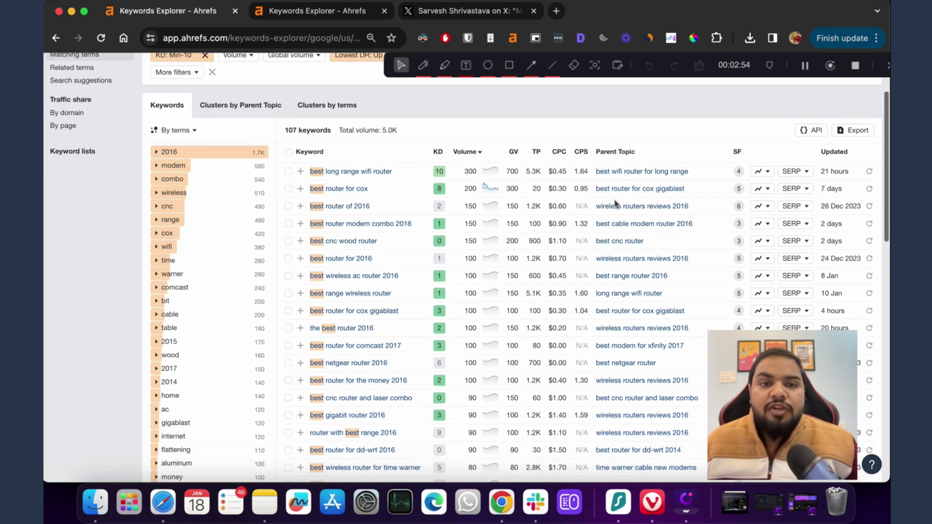
right_click(359, 180)
click(388, 182)
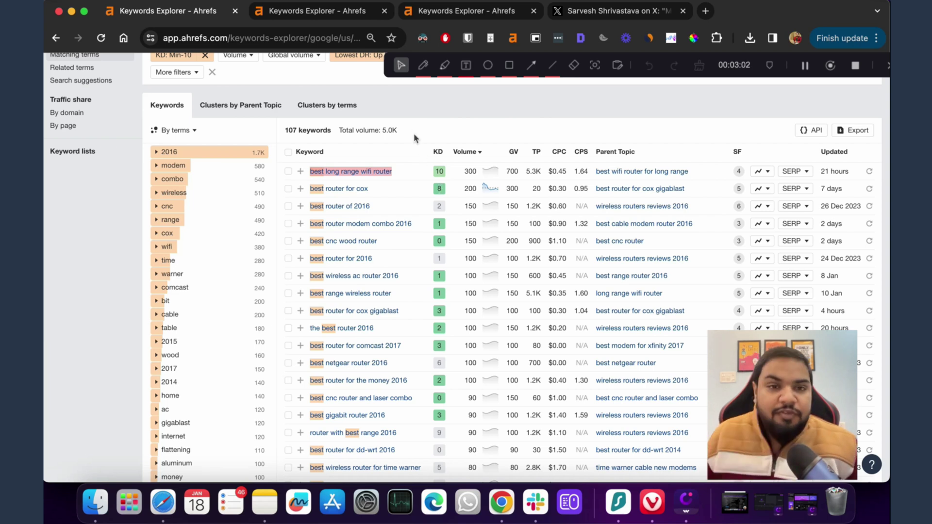
click(469, 9)
- Inspect the domain ratings of its top 10 SERP results
scroll(437, 194, down, 15)
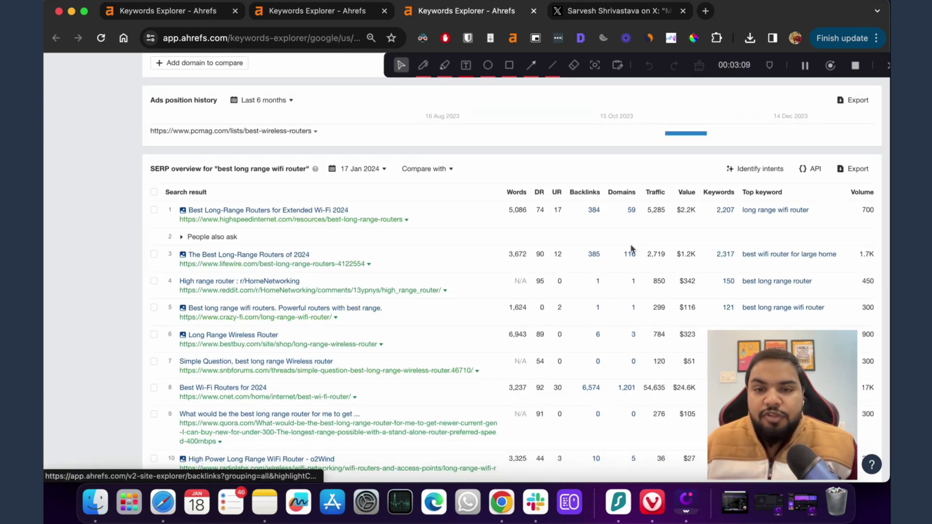
scroll(630, 250, down, 2)
scroll(571, 199, up, 2)
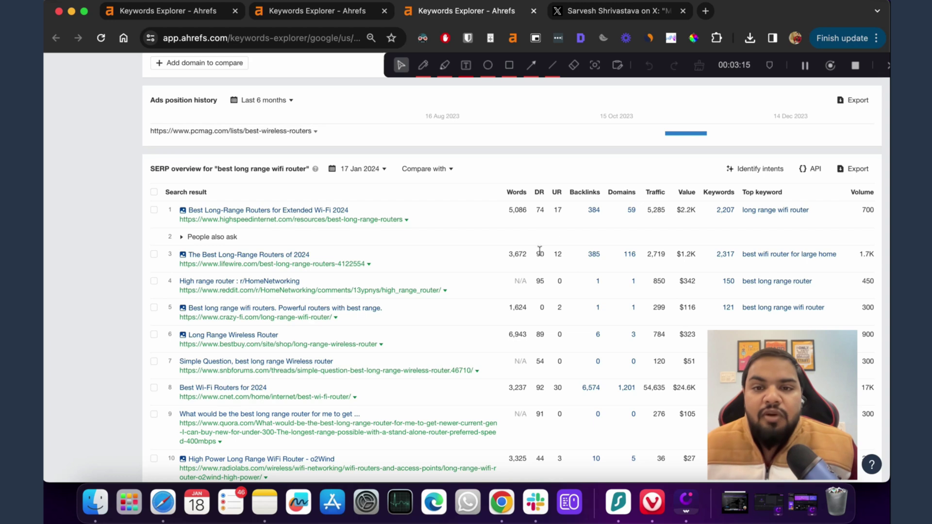
scroll(544, 427, down, 2)
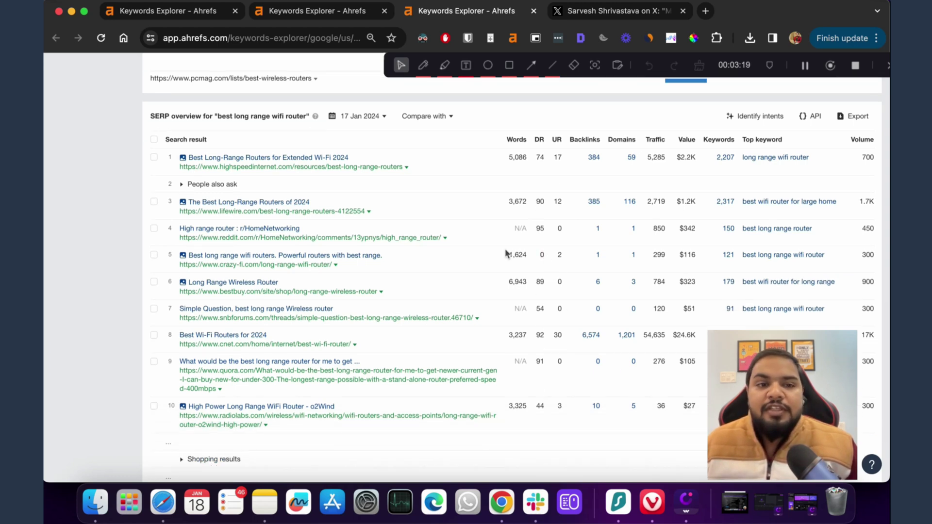
scroll(505, 262, up, 2)
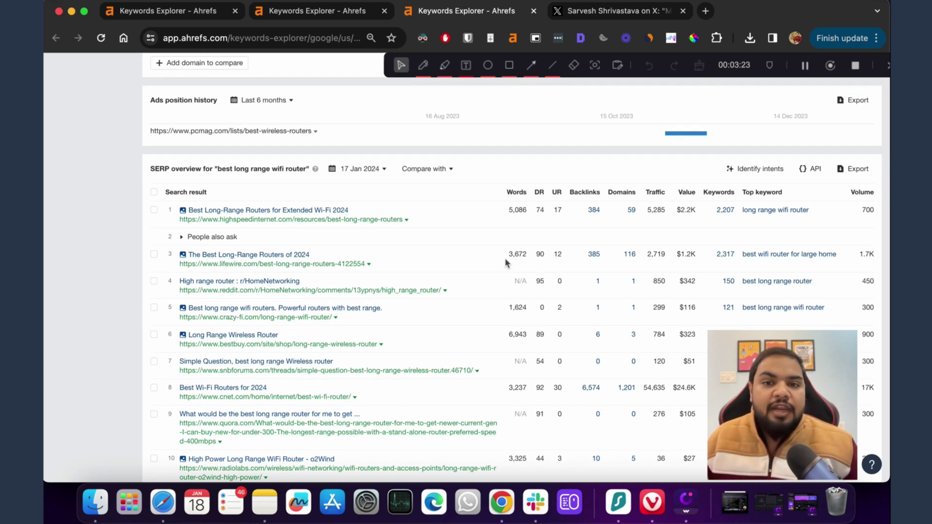
- Switch back to the 107-keyword 'best' router list and scroll to its top
click(294, 15)
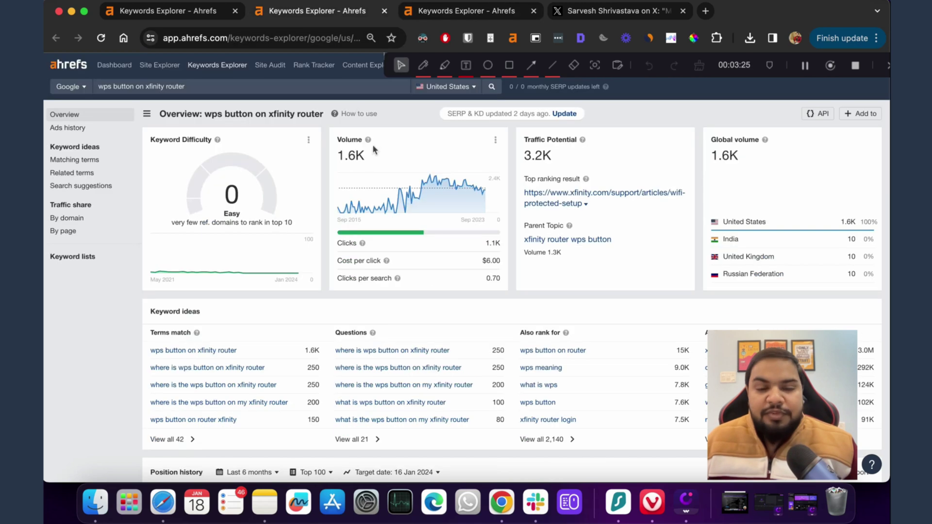
scroll(369, 180, down, 10)
click(191, 14)
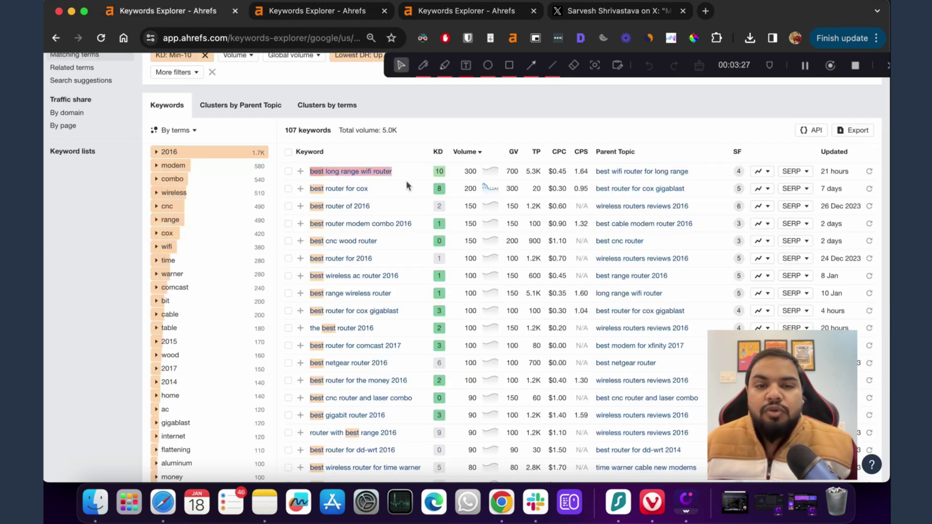
scroll(406, 175, down, 3)
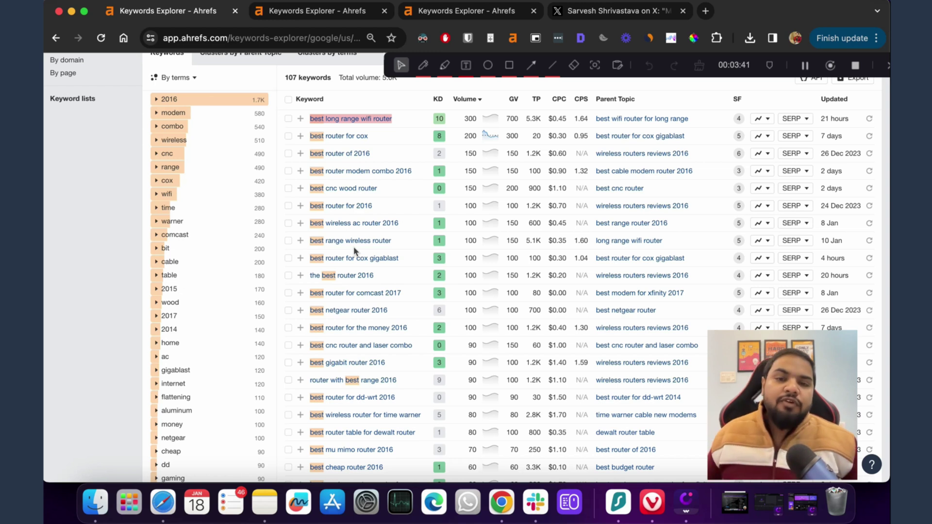
scroll(354, 251, up, 2)
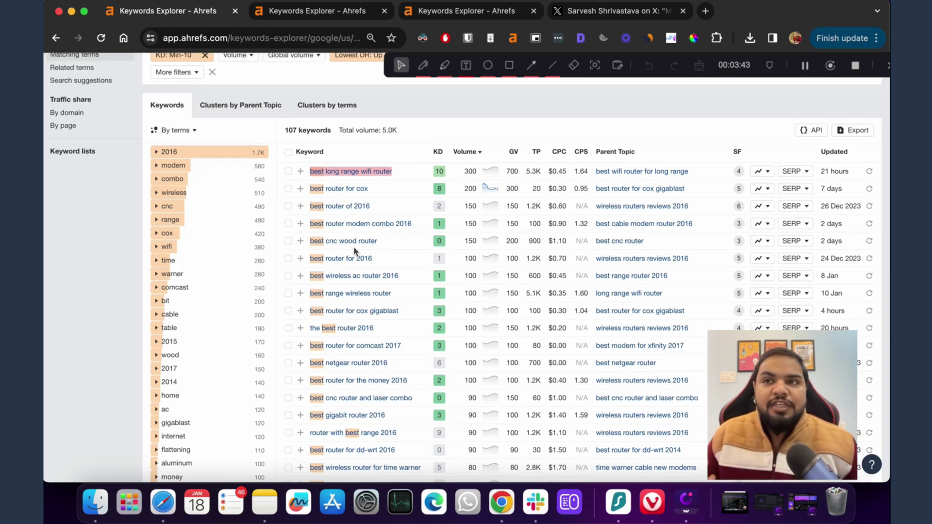
scroll(354, 251, up, 4)
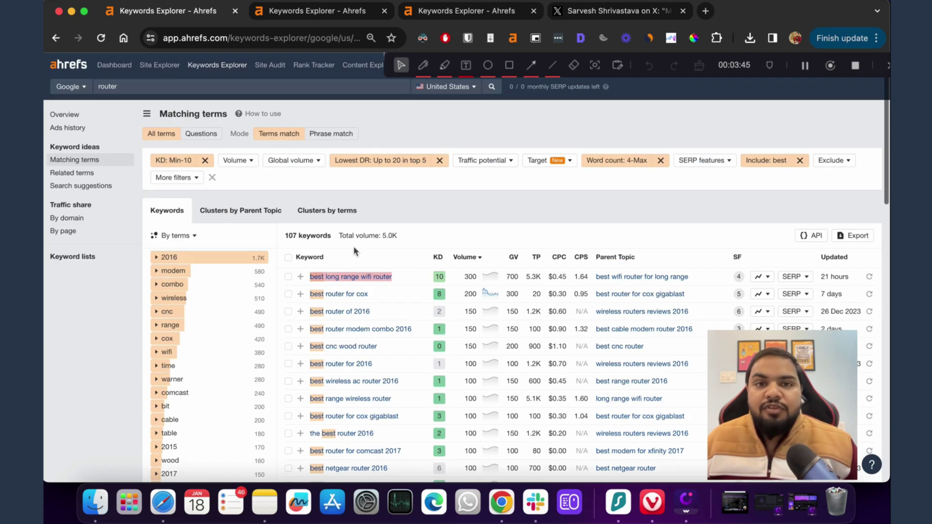